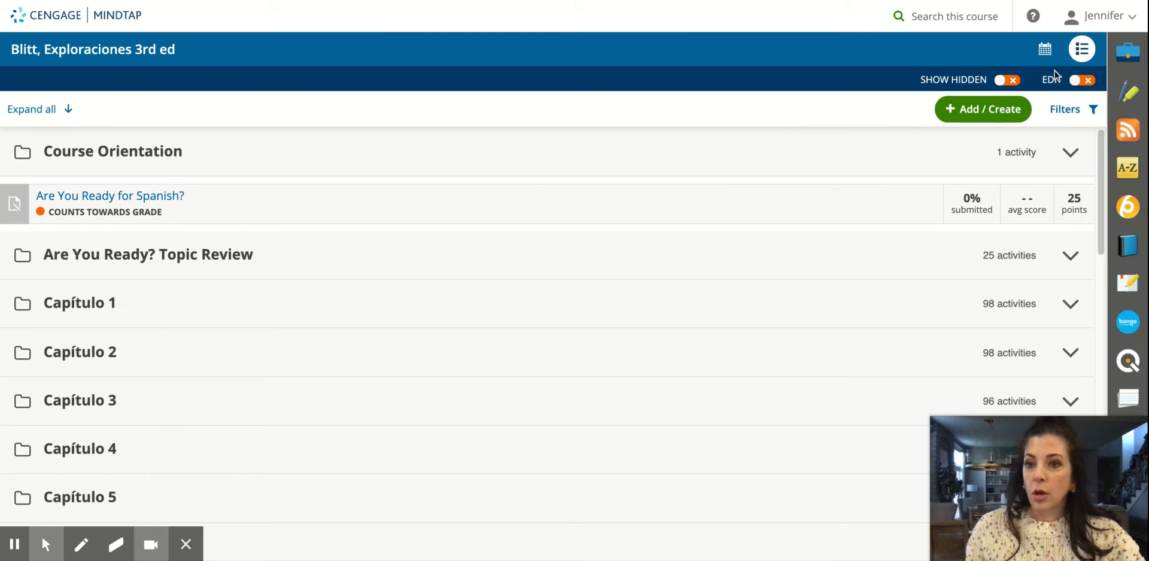
Turn on course editing and filter the activities to the Auto graded grading type
click(1091, 84)
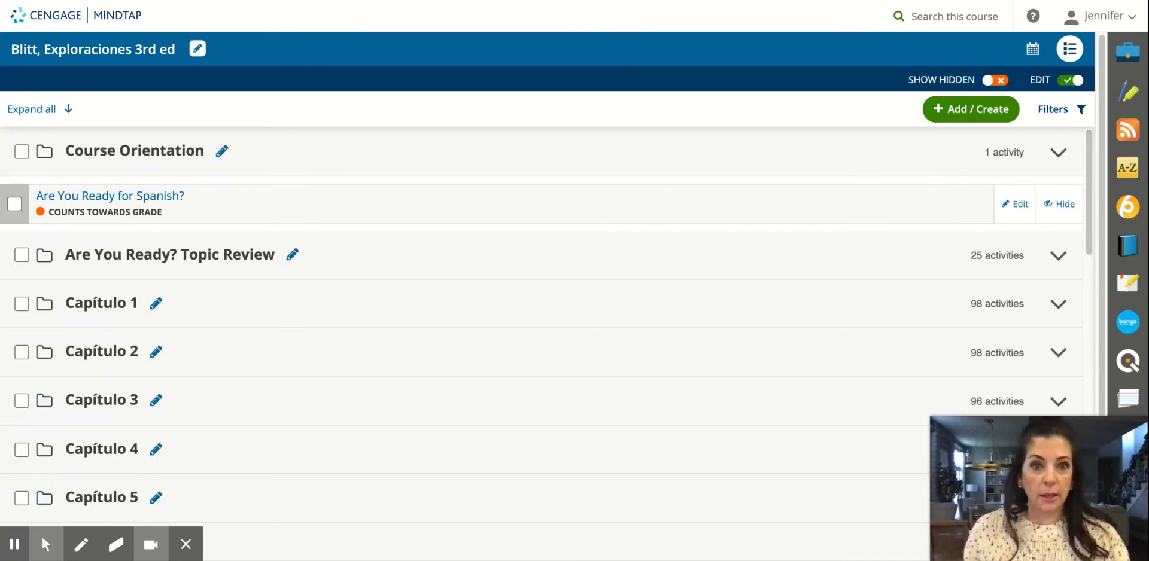
click(1054, 109)
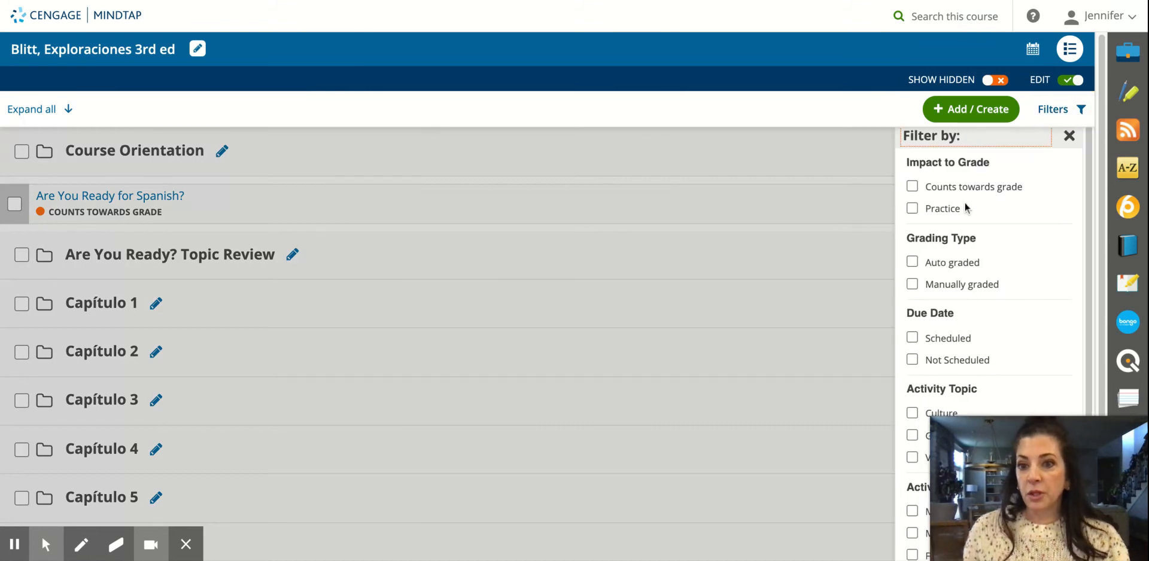
click(913, 263)
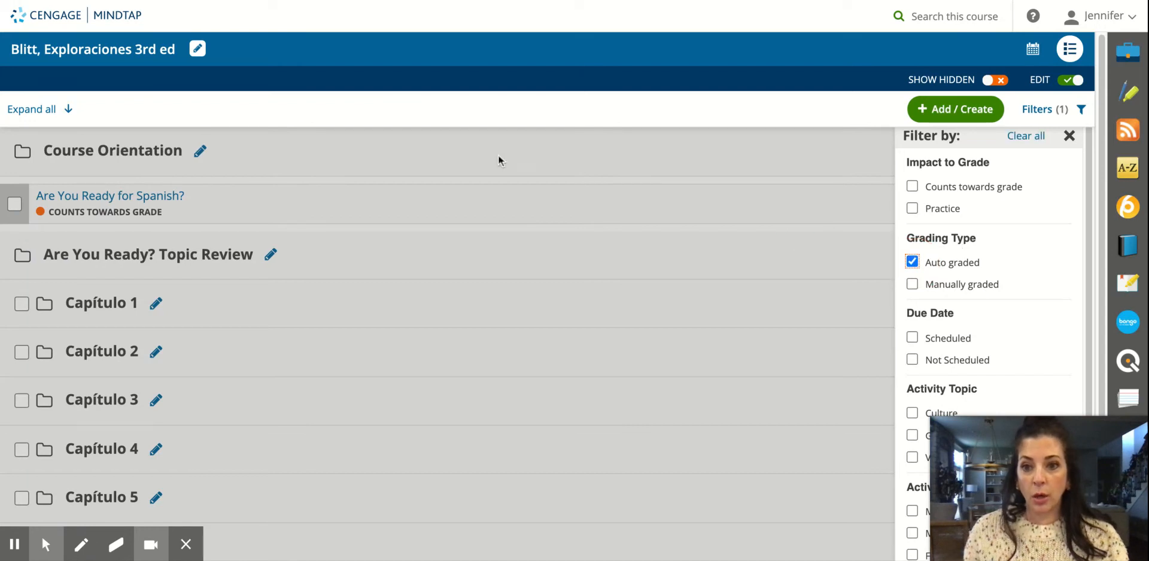
click(338, 307)
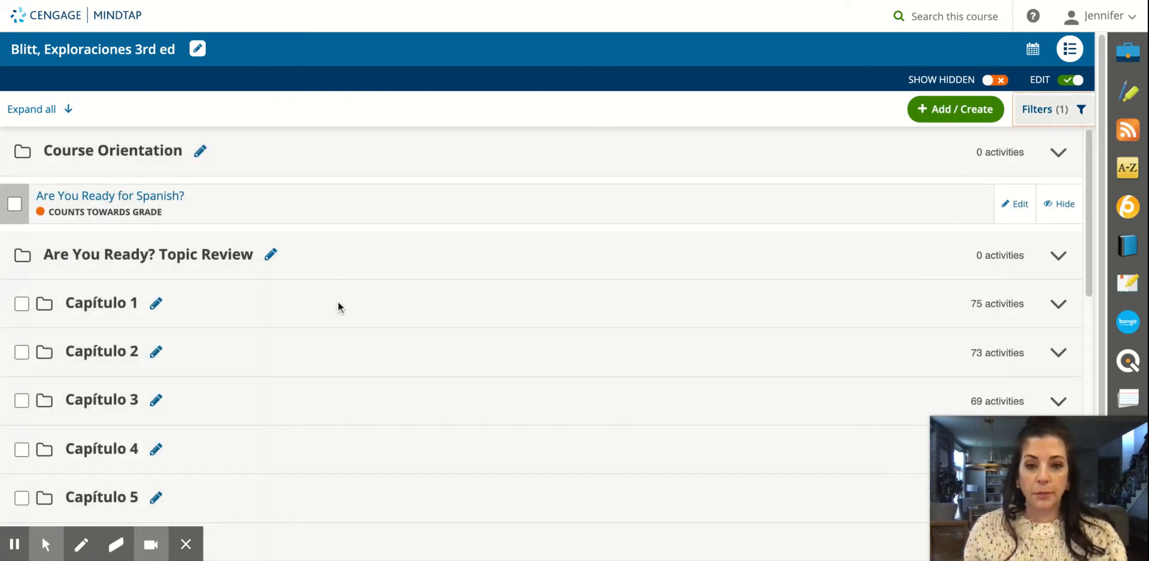
Expand Capítulo 2 and its Exploraciones léxicas 1 group to show the individual activities
click(1059, 359)
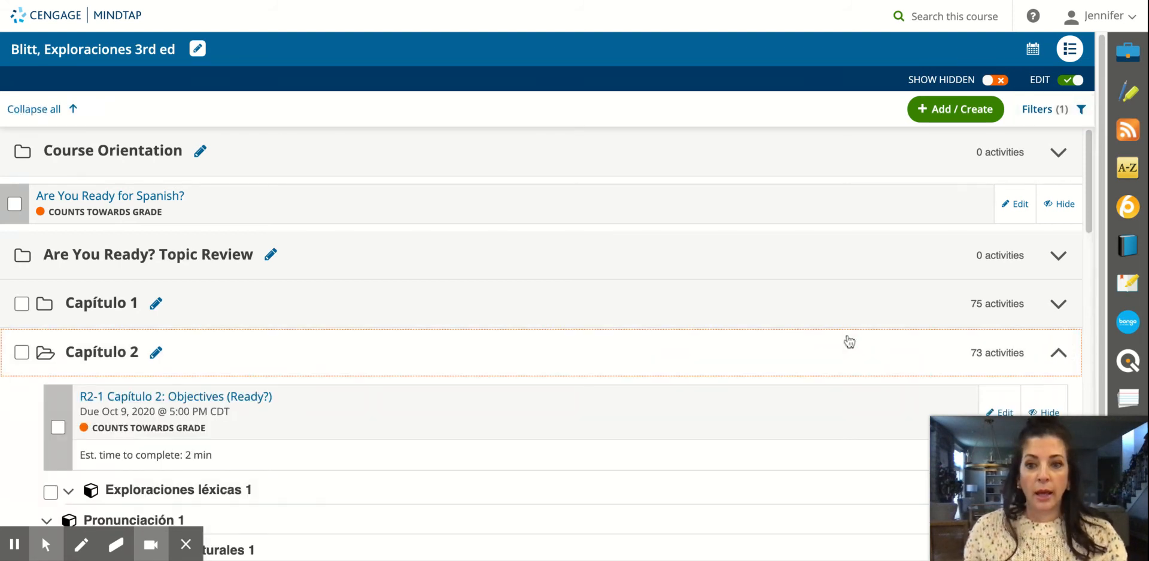
scroll(837, 350, down, 3)
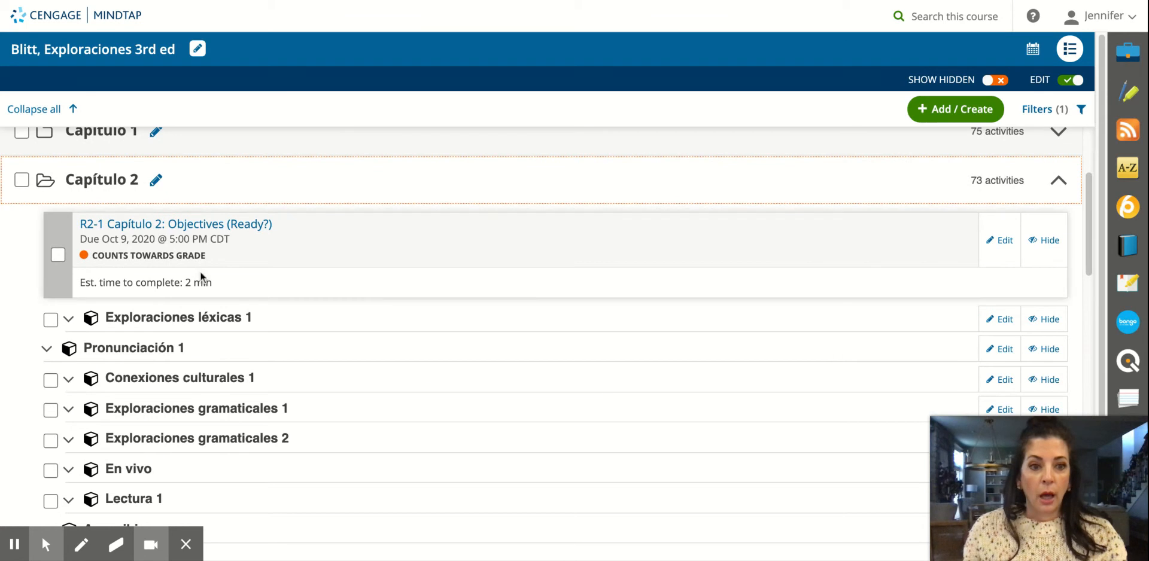
click(145, 323)
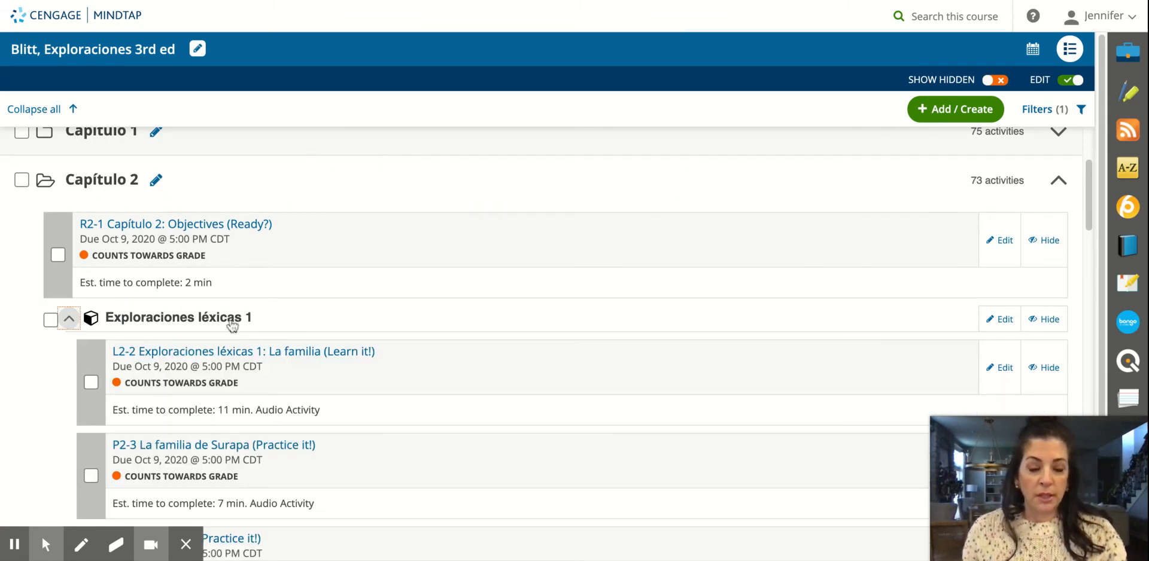
scroll(223, 323, up, 1)
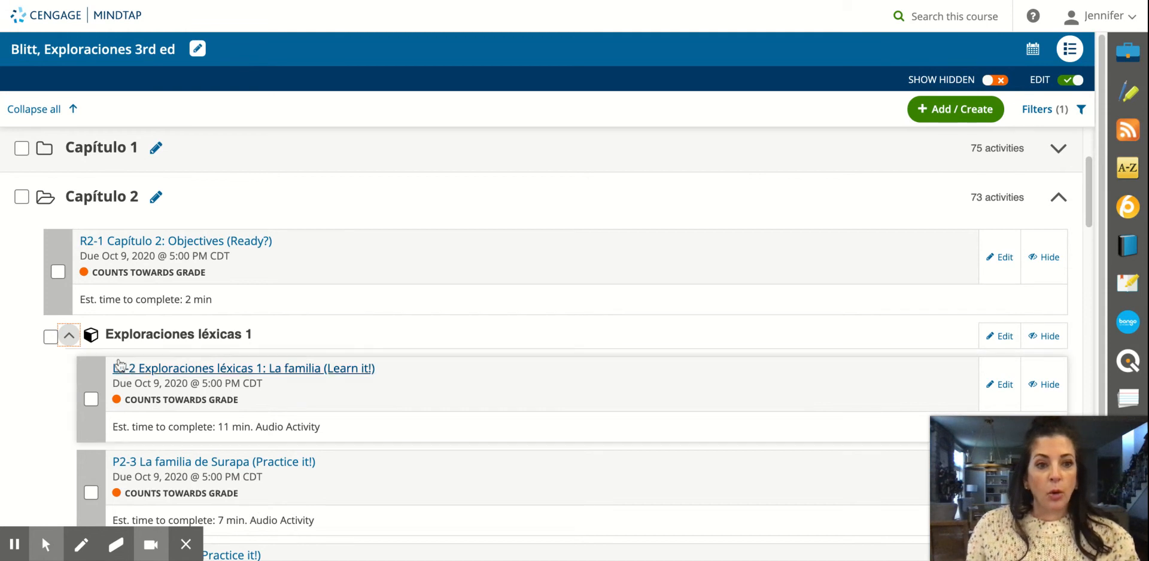
click(59, 272)
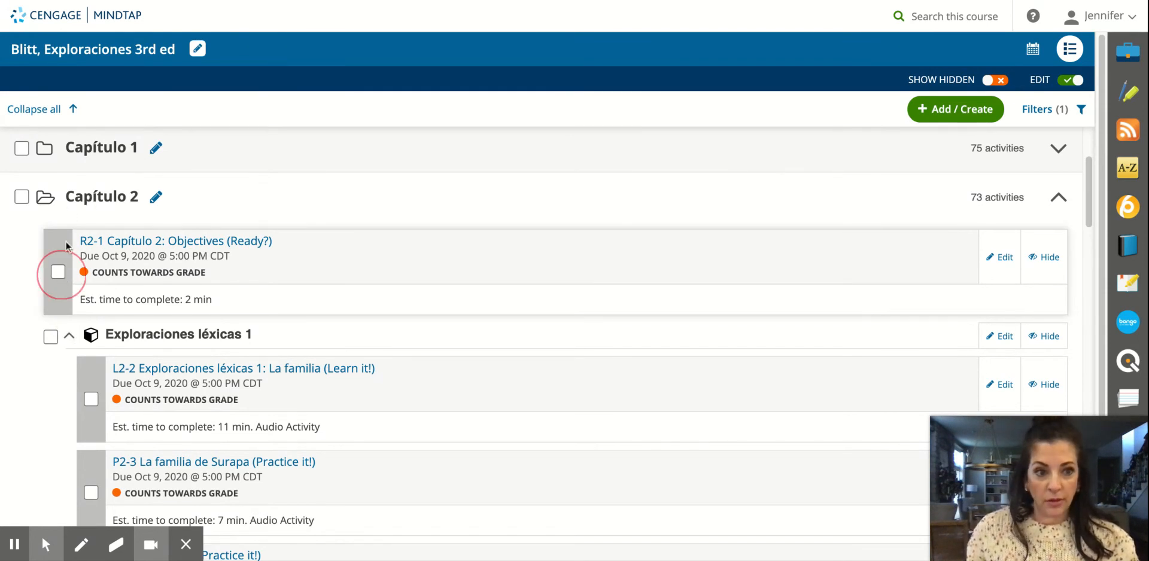
click(59, 273)
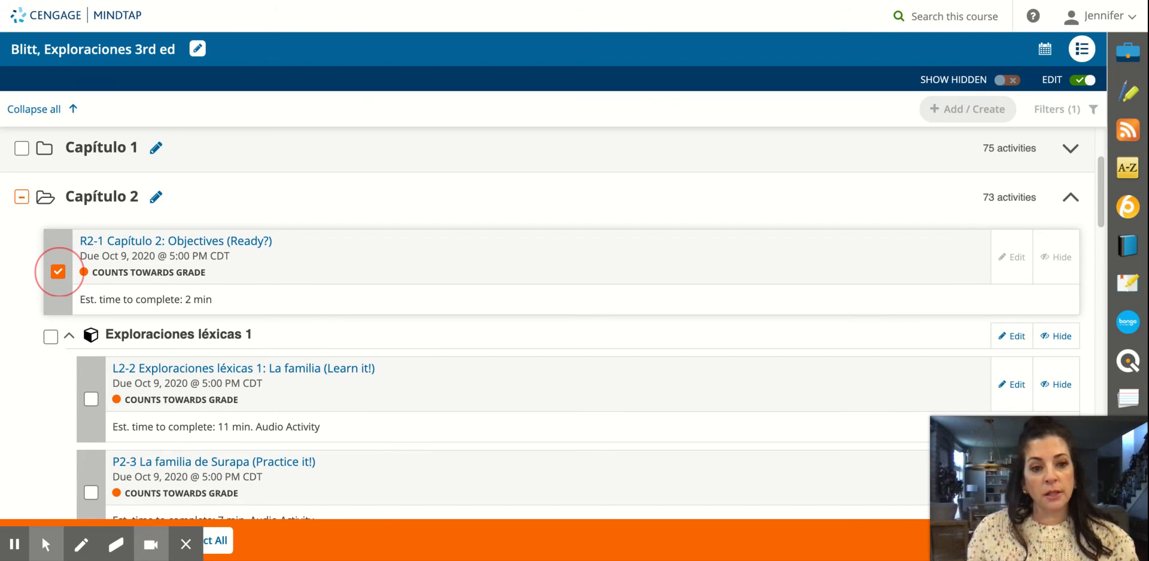
click(59, 271)
click(51, 337)
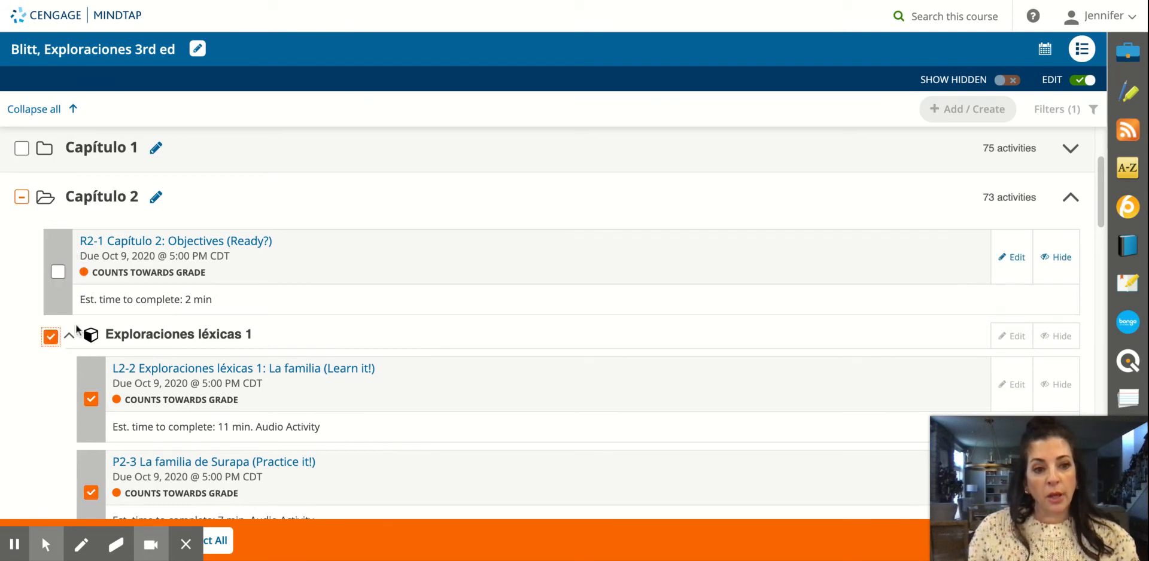
scroll(155, 415, down, 10)
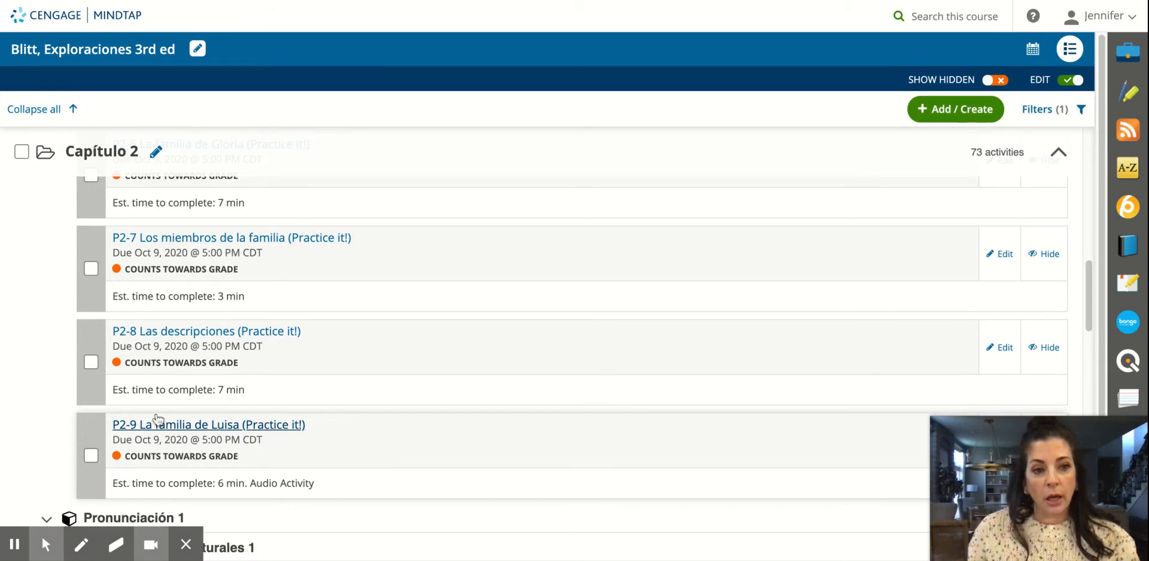
scroll(157, 419, up, 12)
scroll(157, 418, down, 4)
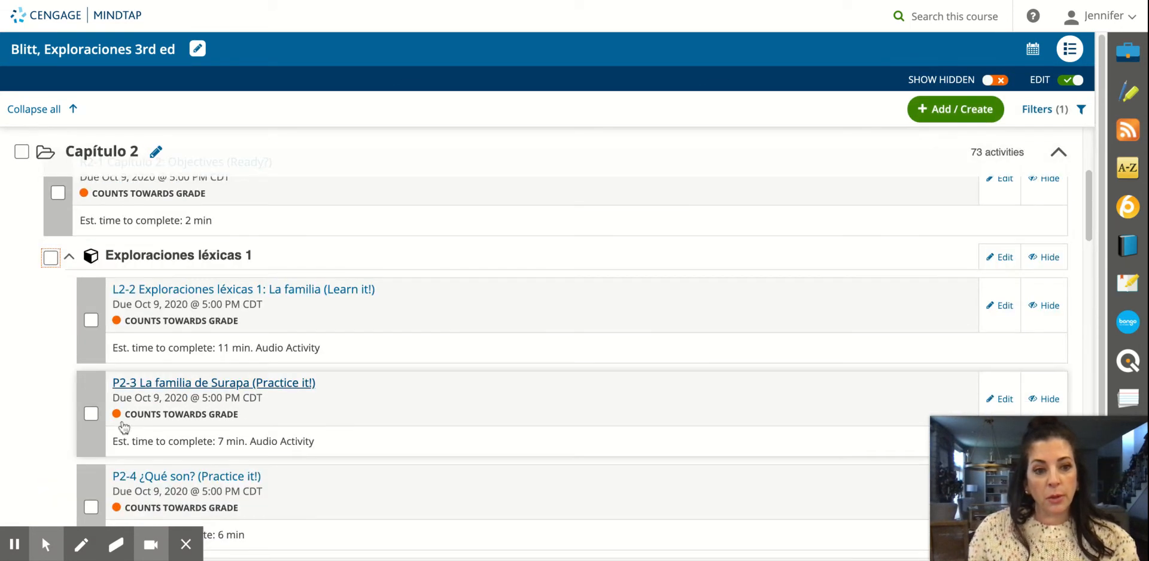
Select all Exploraciones léxicas 1 activities in Capítulo 2 except P2-8 Las descripciones and P2-9 La familia de Luisa
click(52, 261)
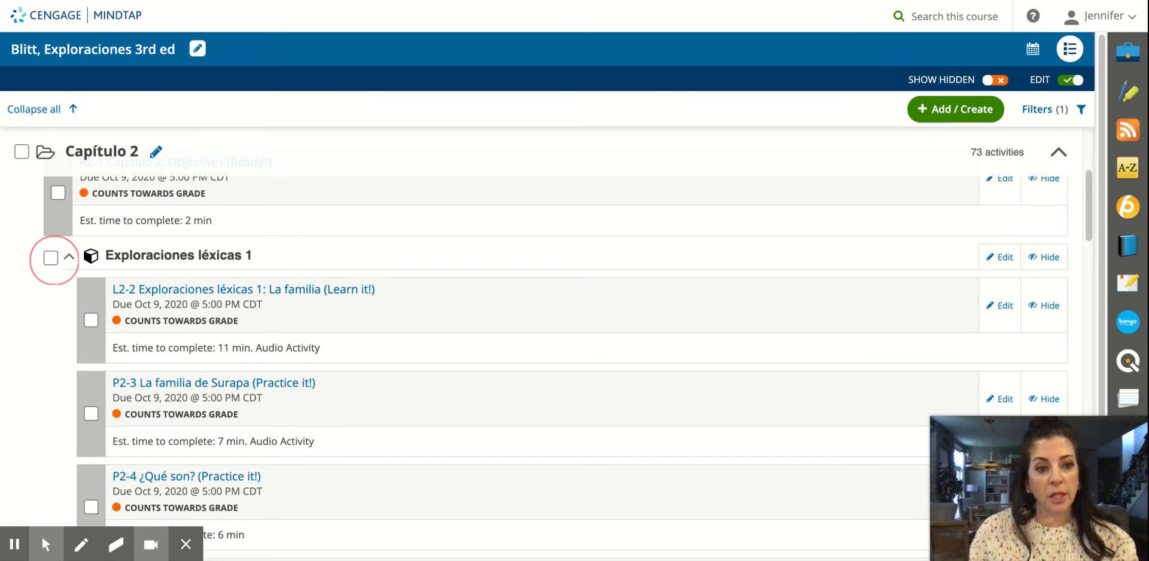
scroll(210, 335, down, 10)
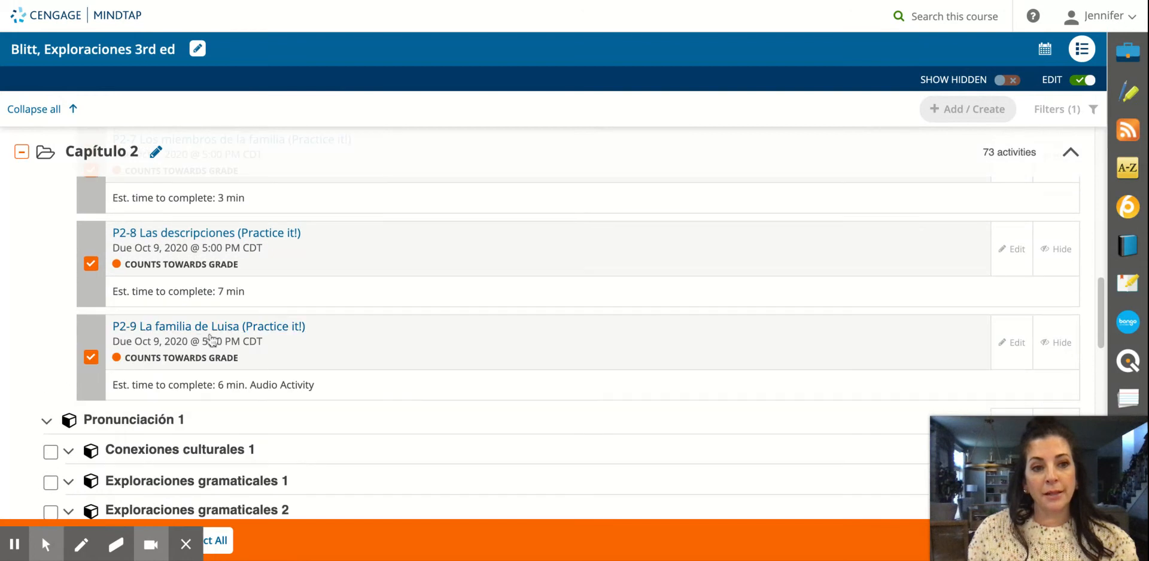
click(91, 357)
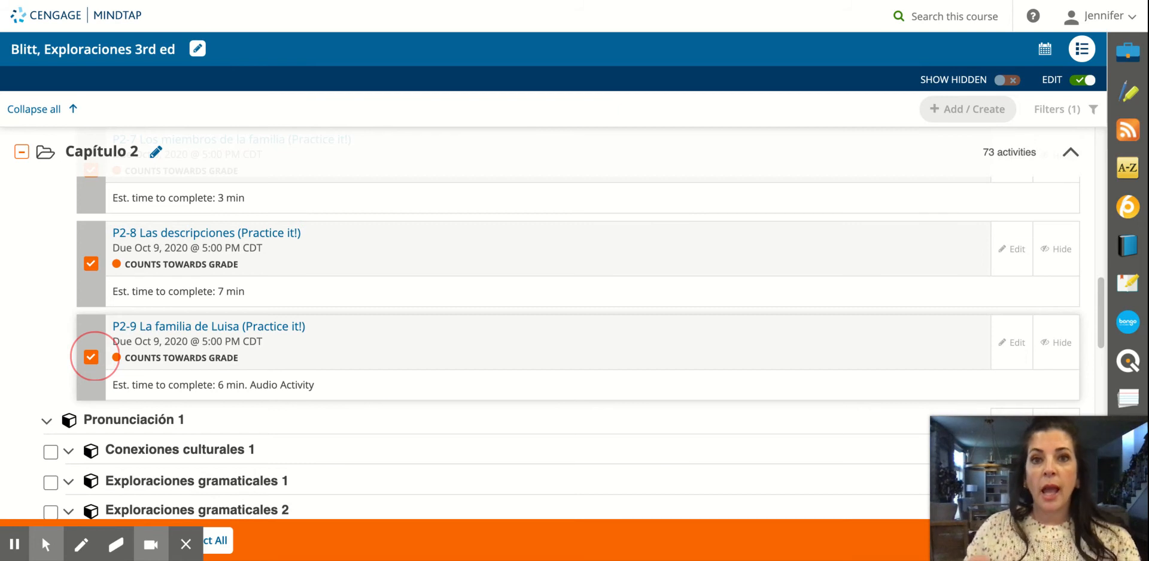
click(91, 357)
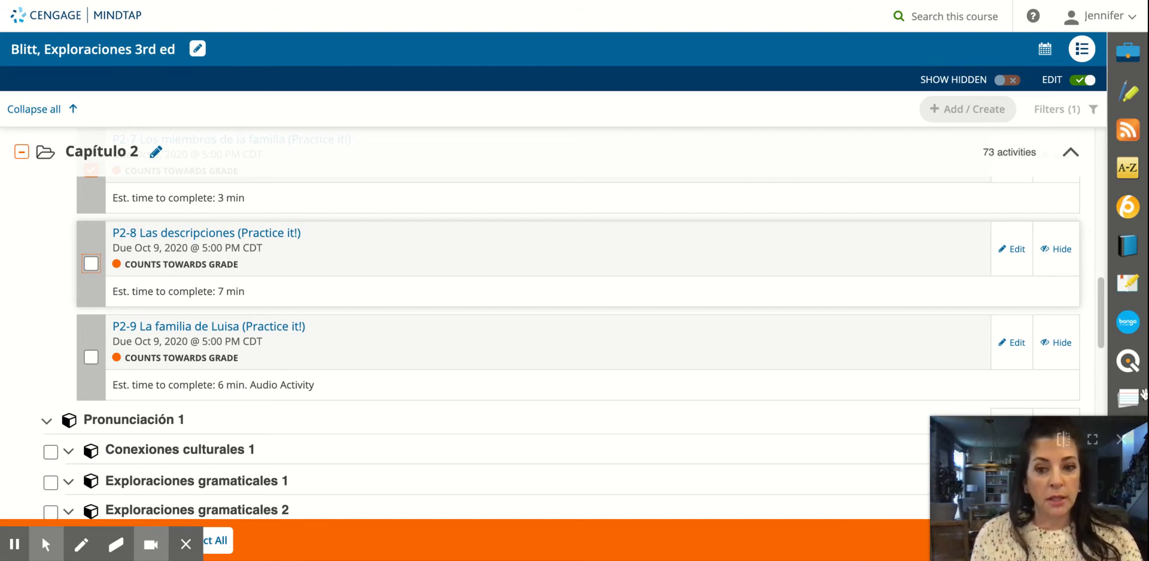
drag(1120, 424, 835, 468)
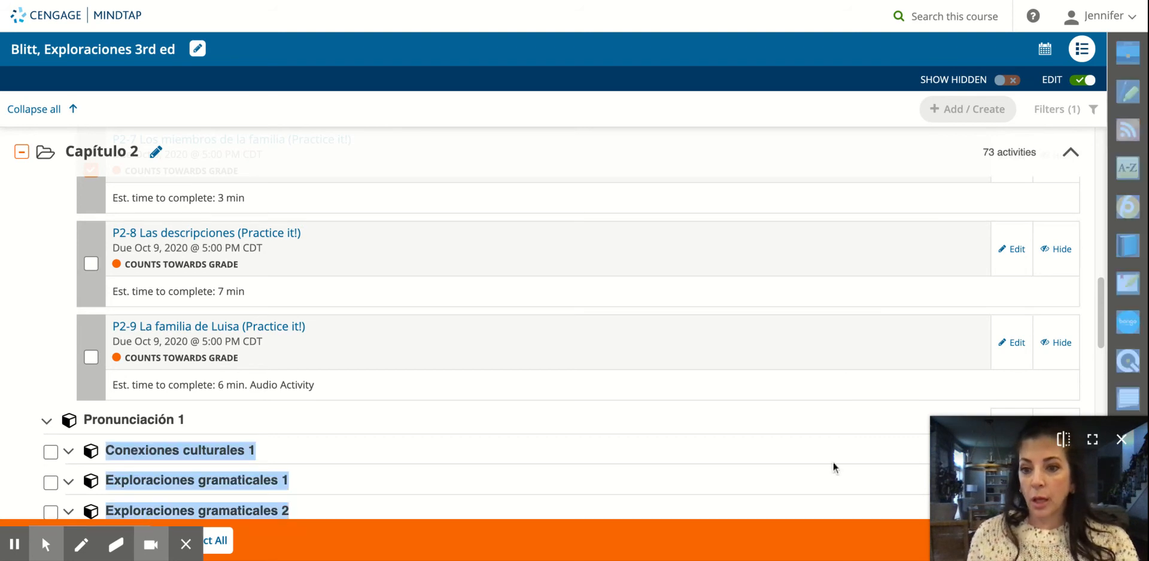
click(1121, 440)
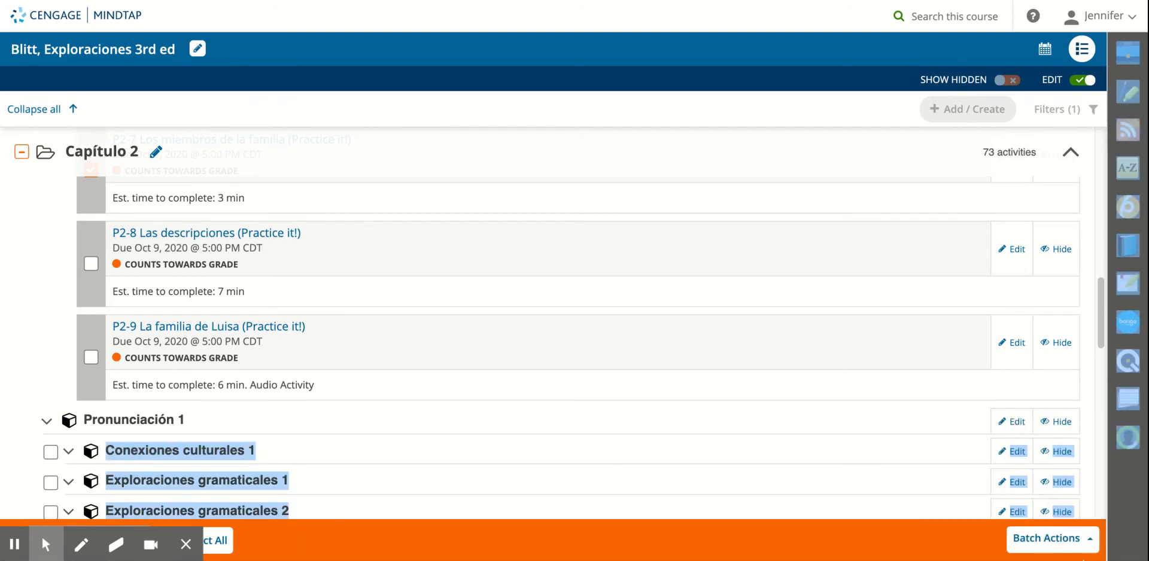
Batch edit the selected activities' due date to Dec 3 2020, 5:00 PM, and save the change
click(1075, 546)
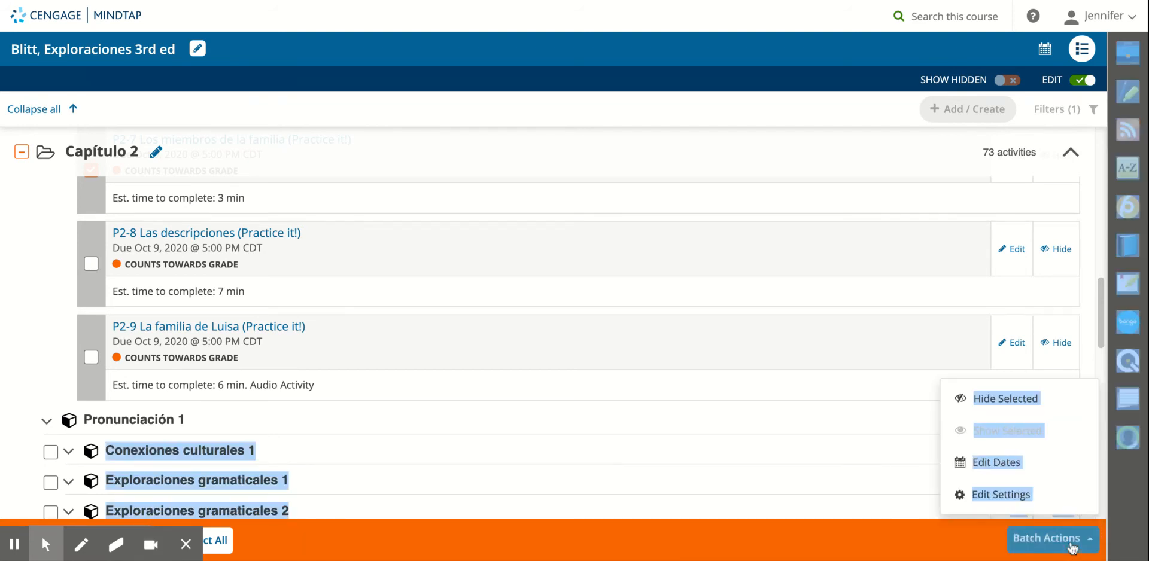
click(992, 470)
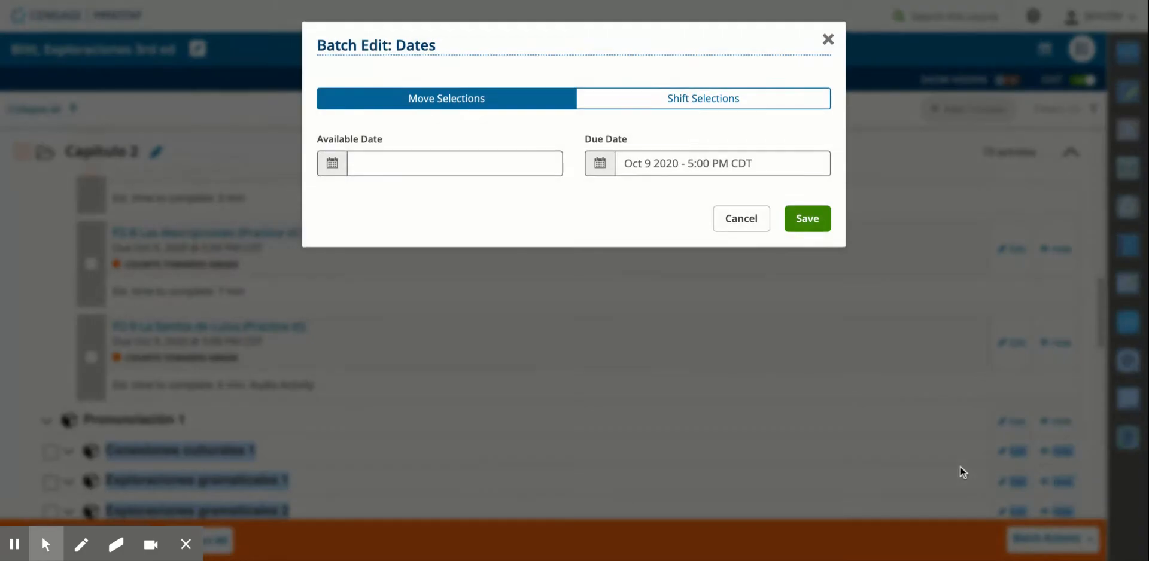
click(598, 165)
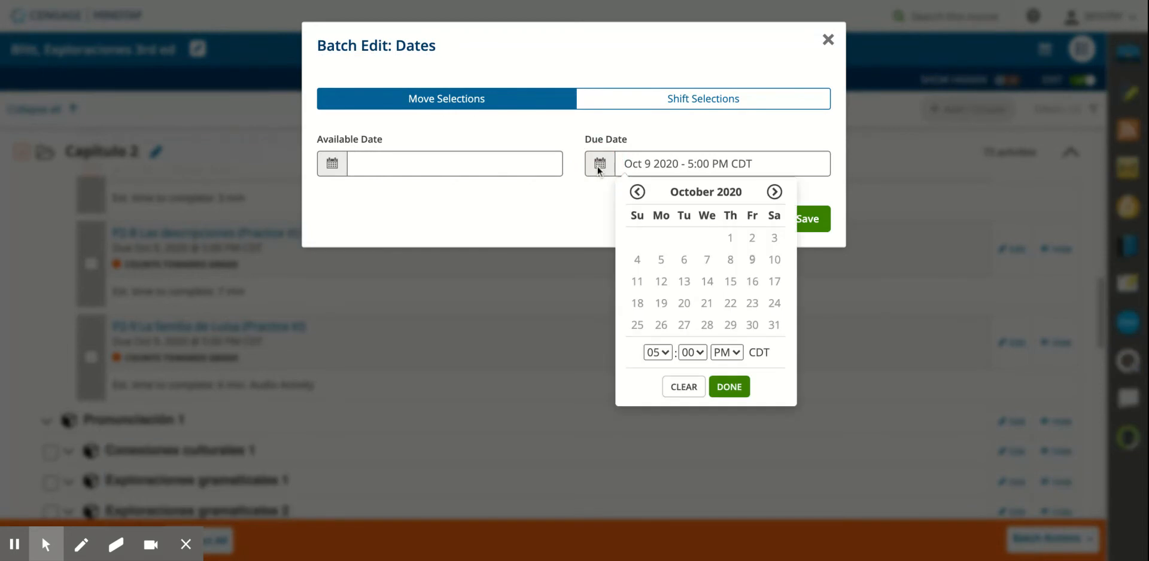
click(775, 191)
click(775, 192)
click(732, 235)
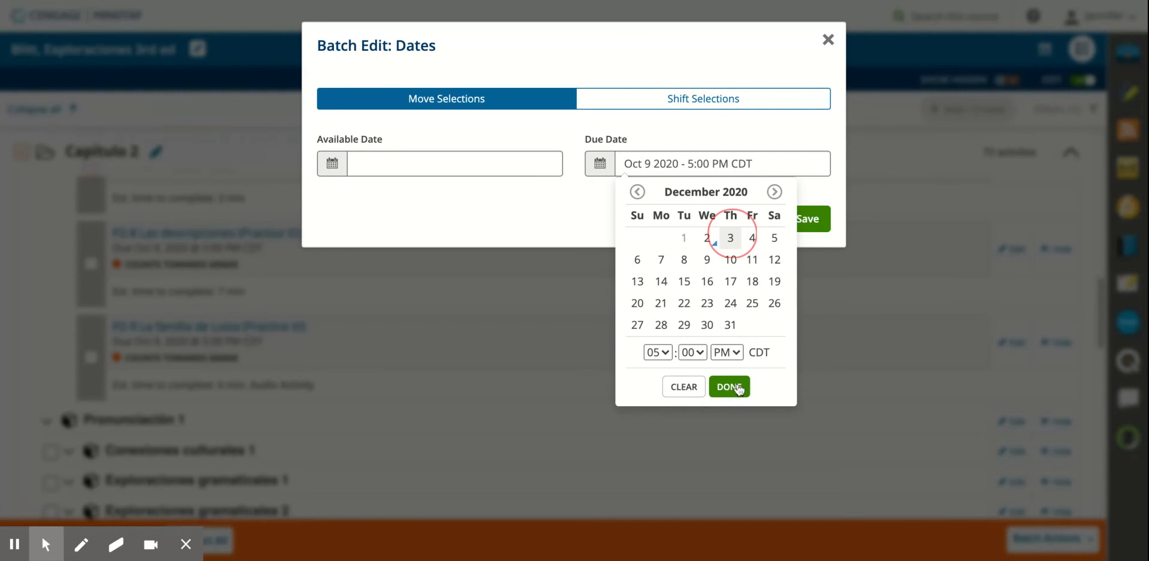
click(731, 234)
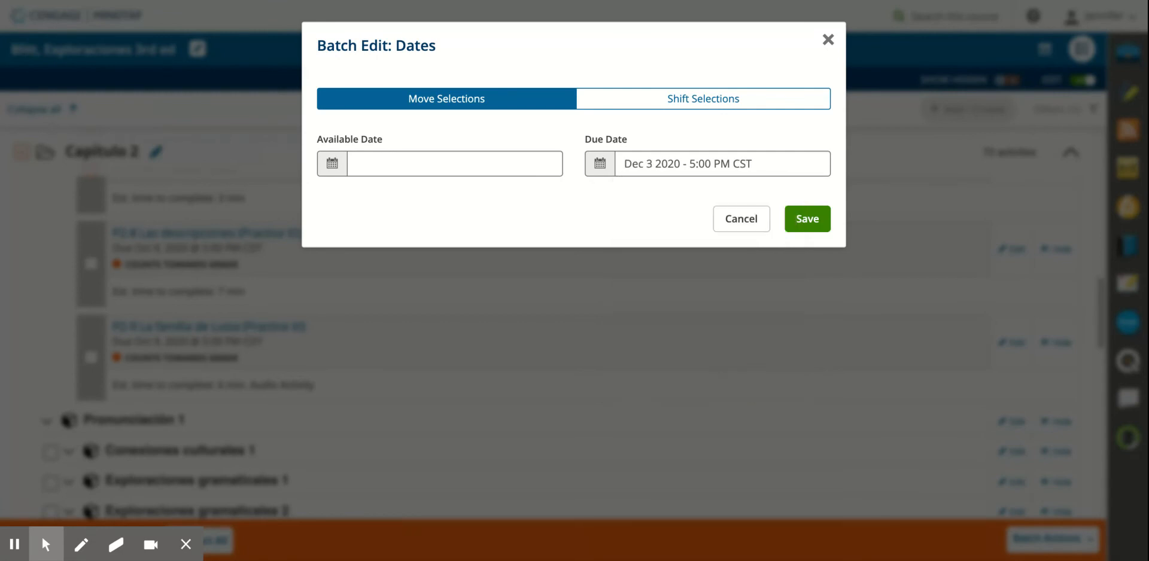
click(817, 219)
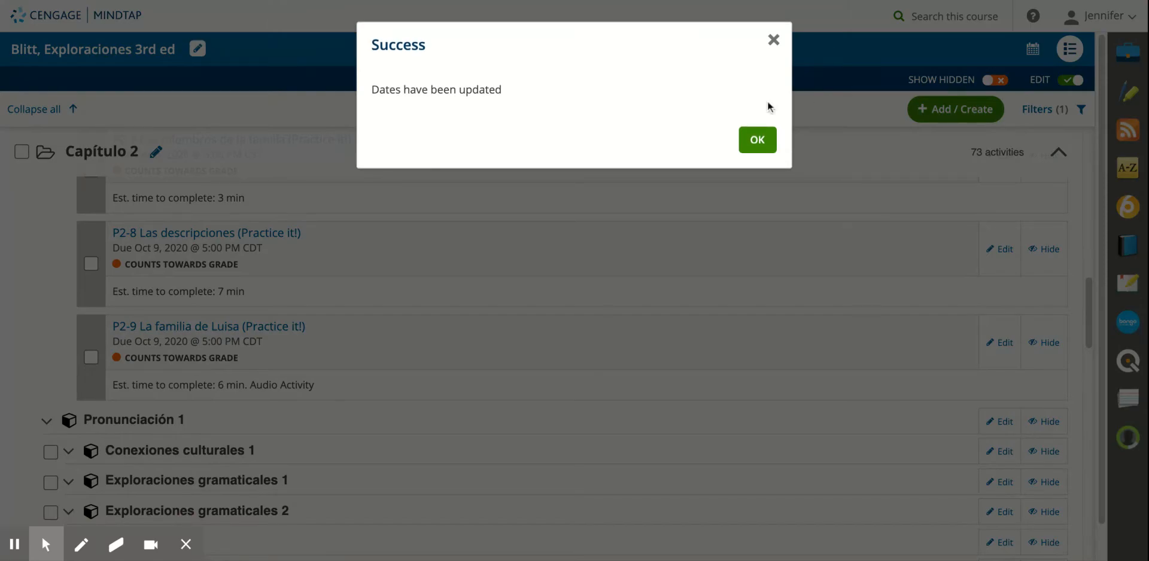
click(753, 147)
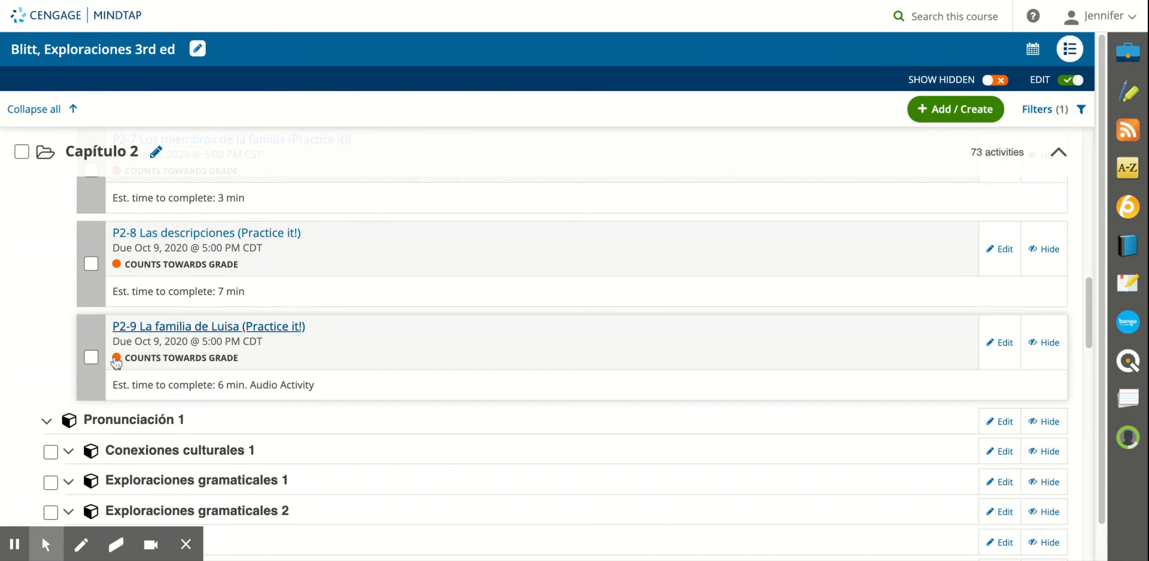
Replace the Auto graded filter with the Manually graded filter
click(1042, 110)
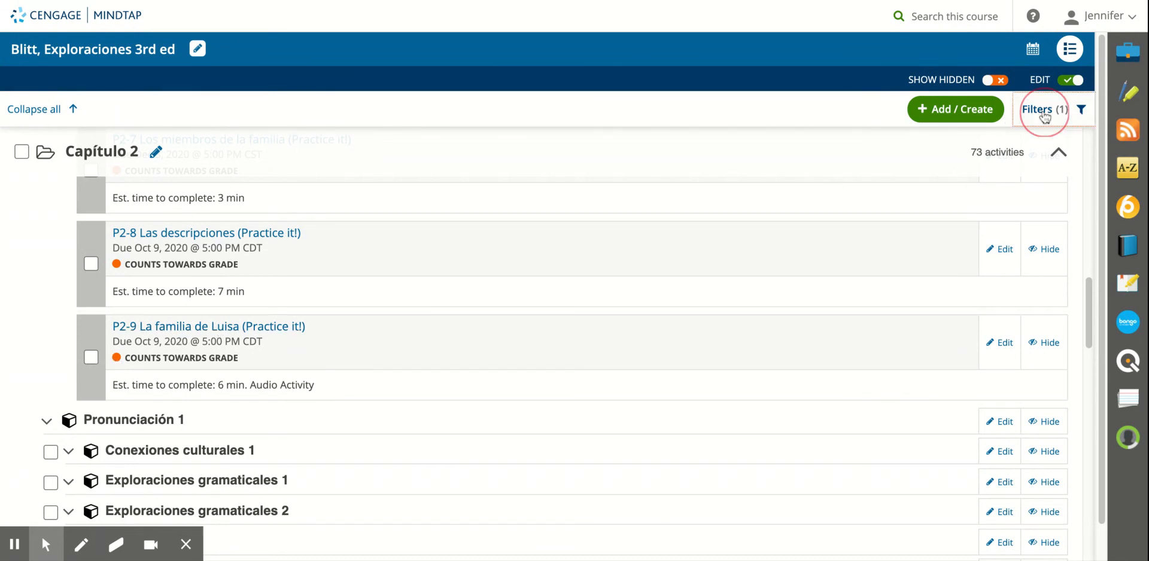
click(912, 261)
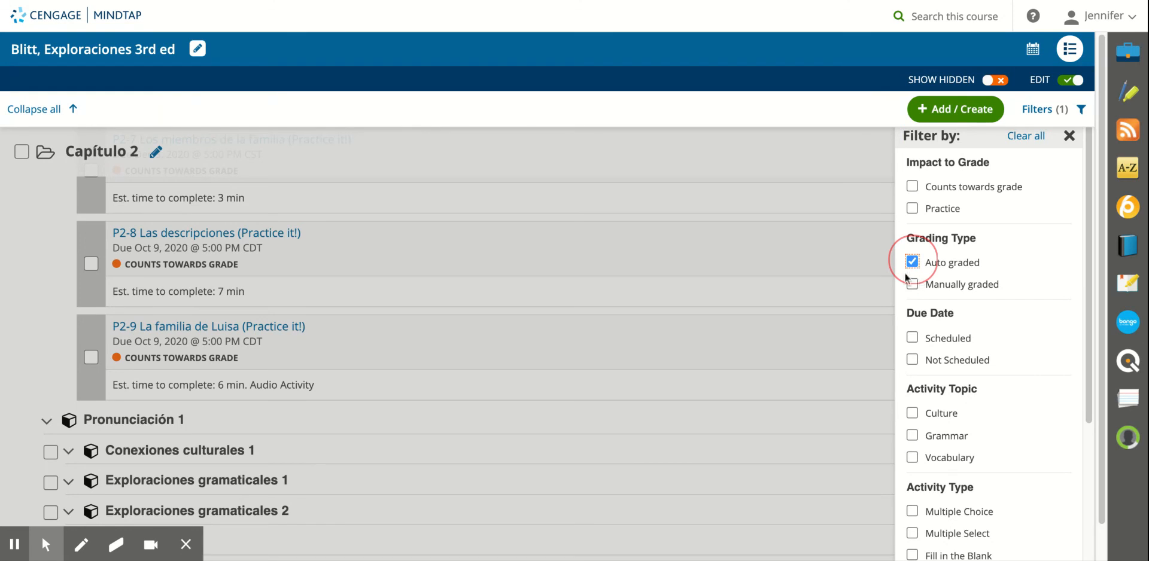
click(912, 261)
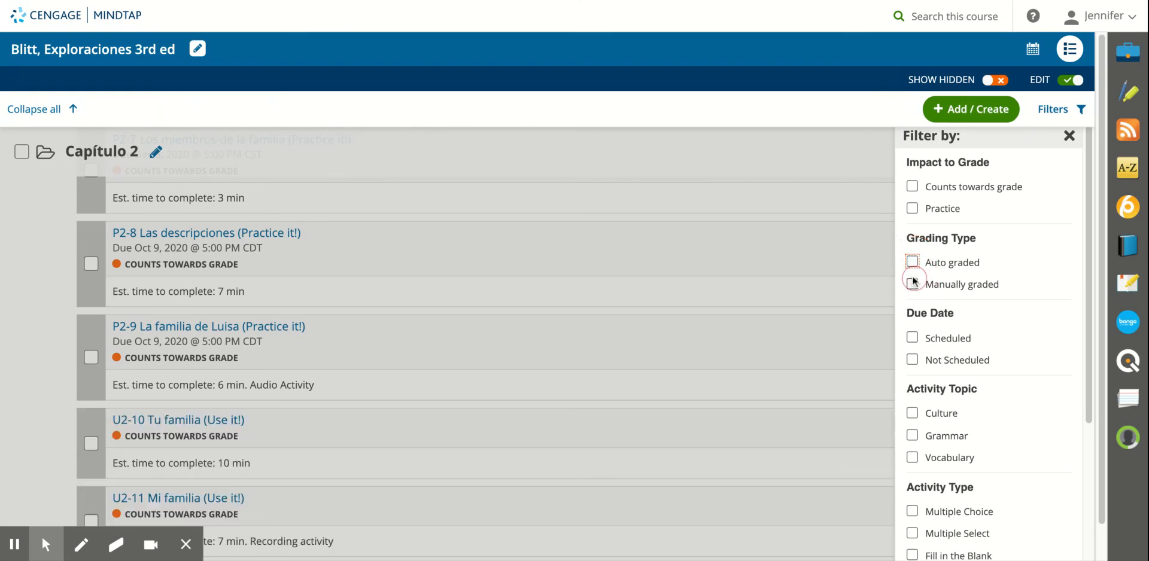
click(911, 285)
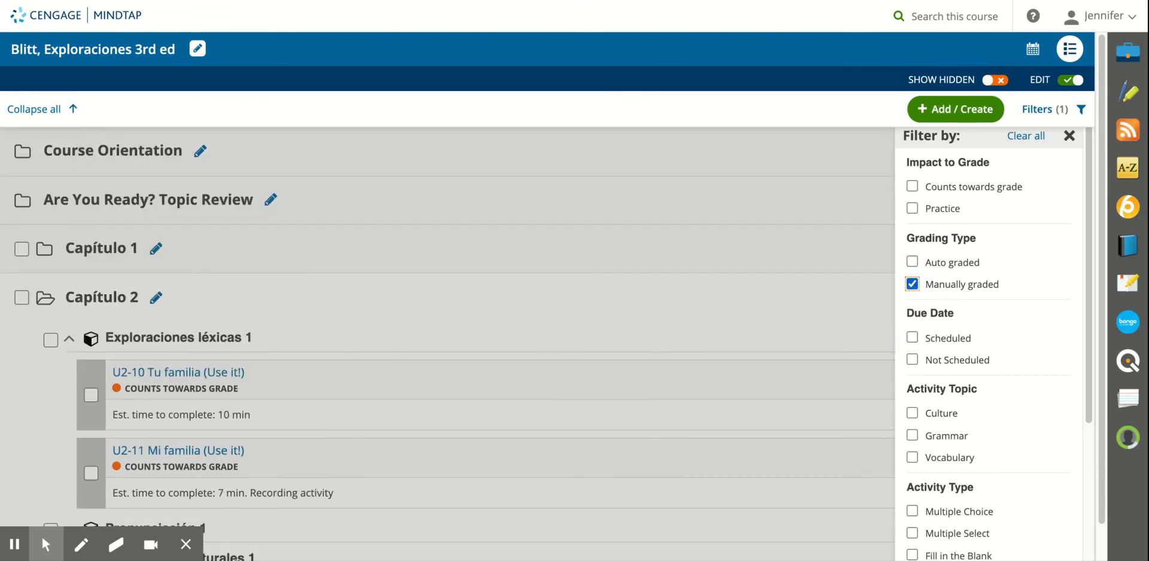
click(501, 295)
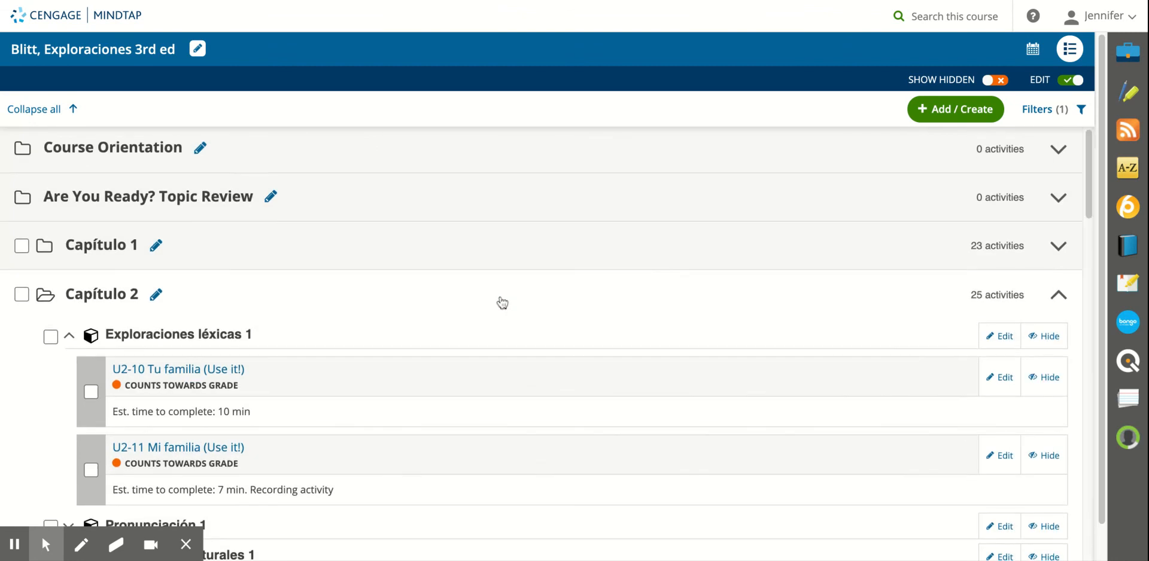
Open the U2-10 Tu familia (Use it!) activity, review its open-ended questions, and return to the course's activity list
scroll(427, 305, down, 1)
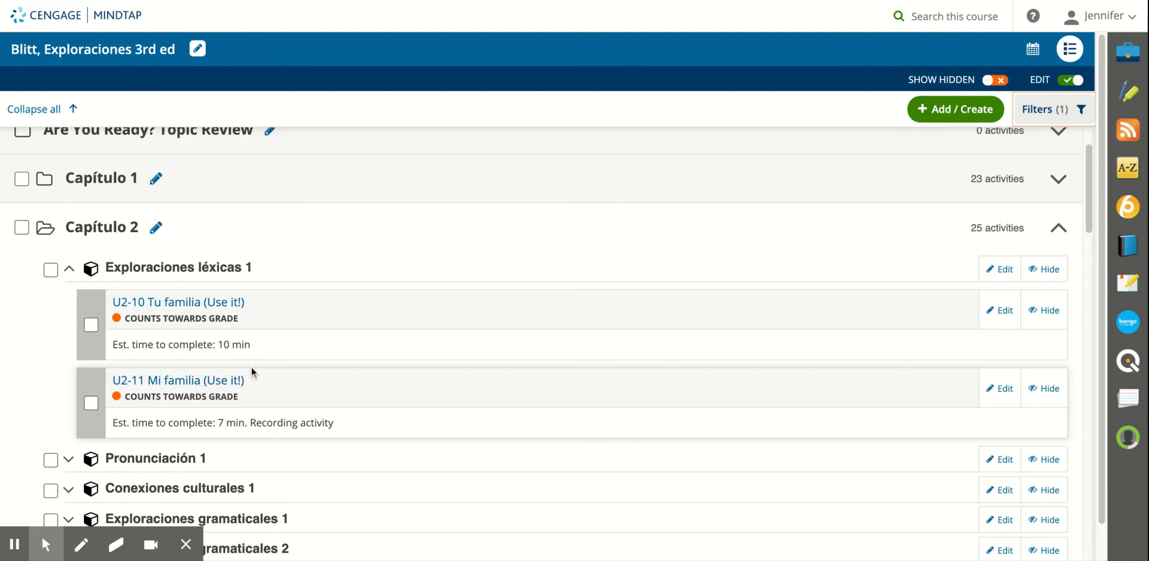
click(227, 304)
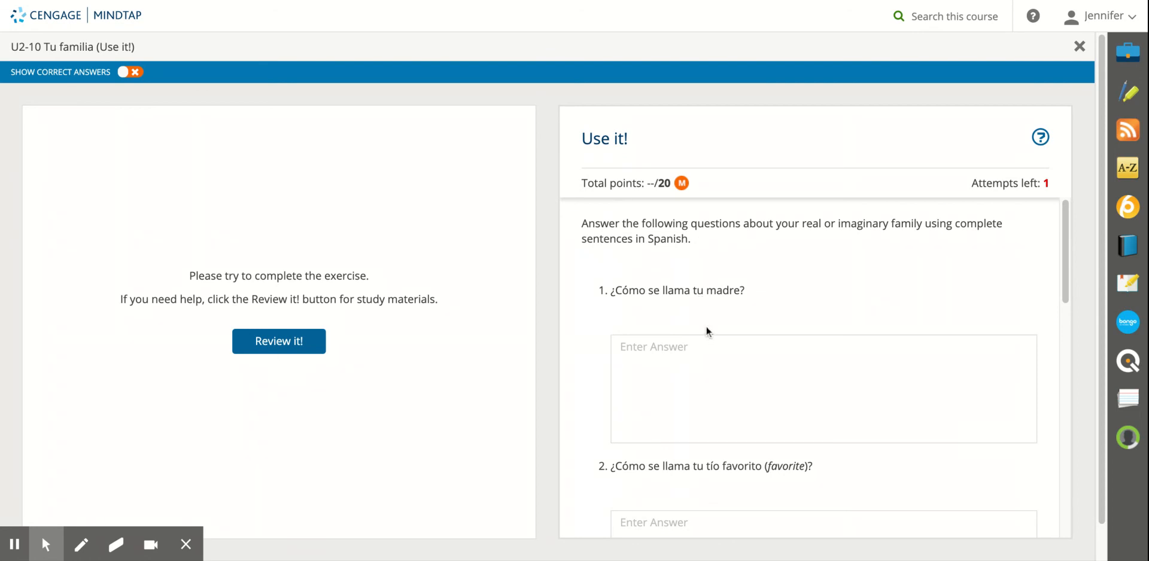
scroll(706, 326, down, 8)
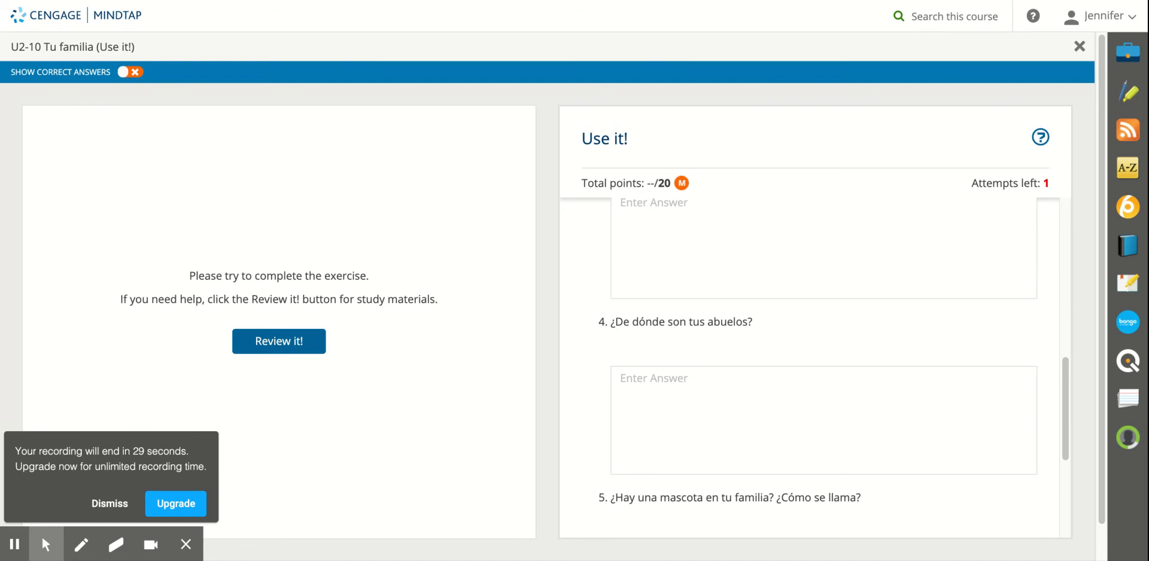
scroll(809, 360, up, 8)
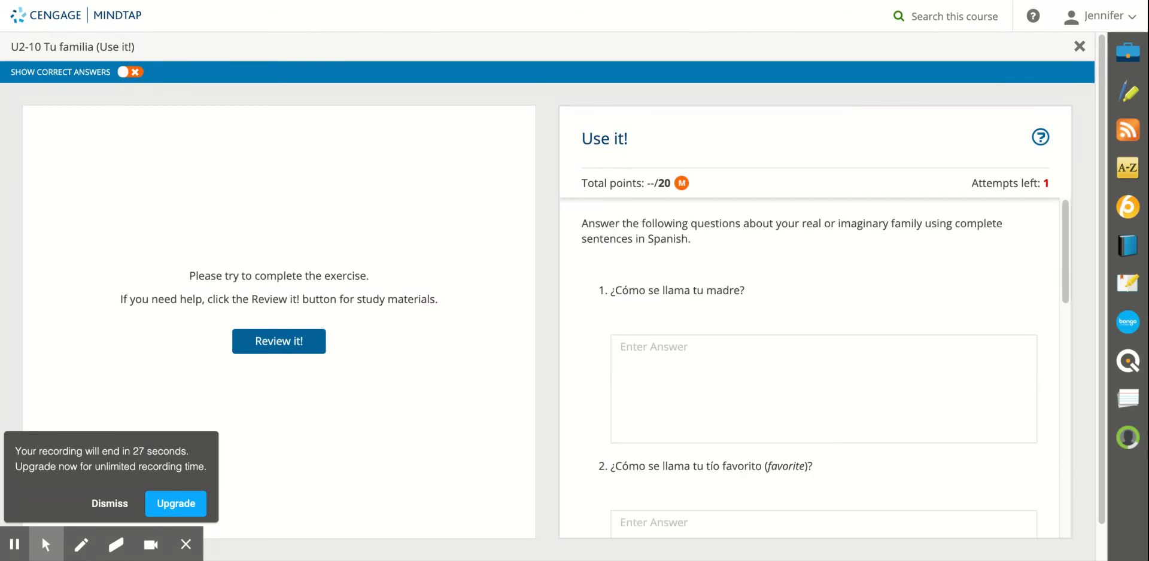
click(1080, 48)
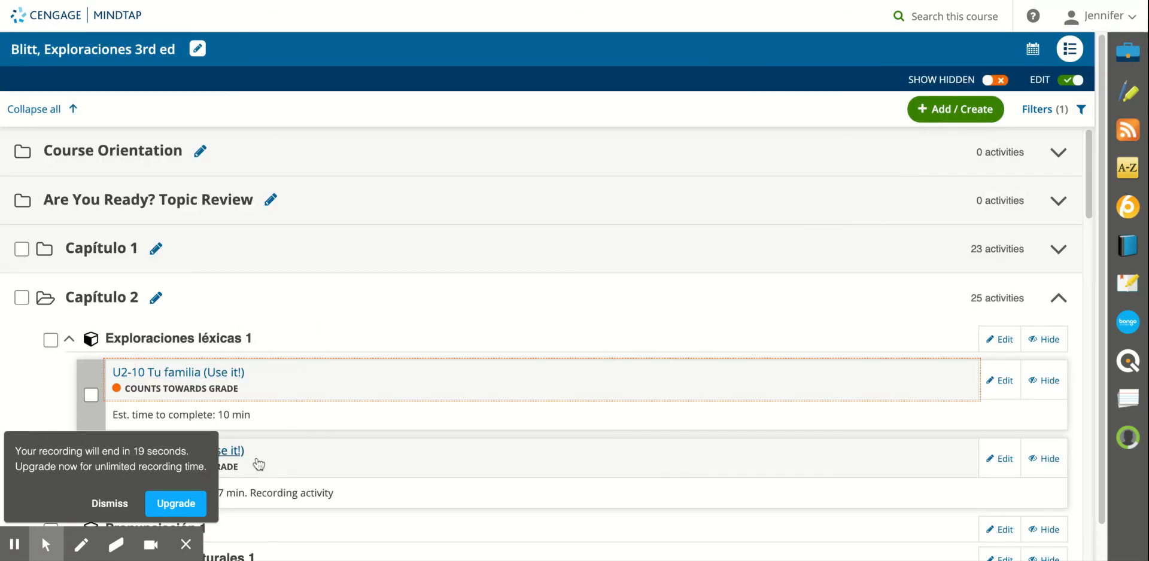
scroll(308, 465, down, 1)
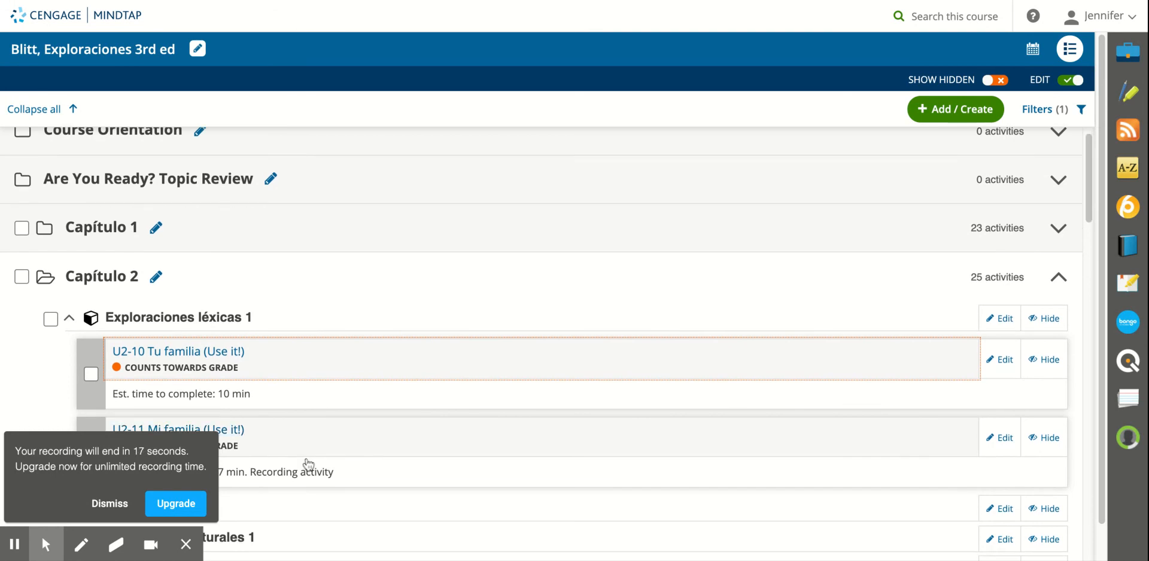